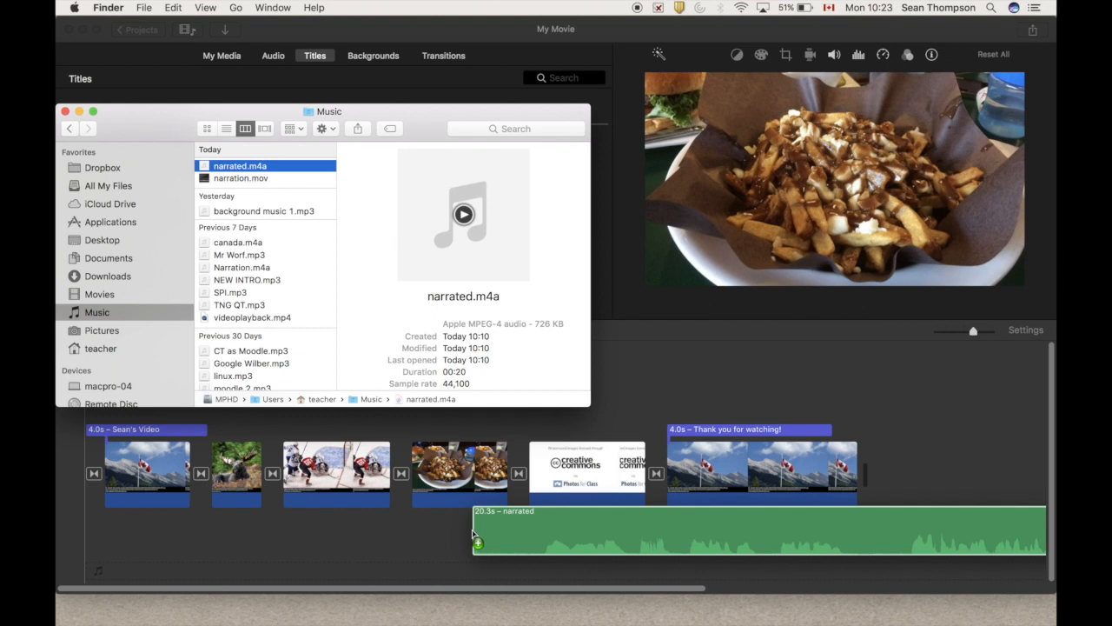
Add the narrated.m4a audio file beneath the start of the video in the timeline
{"action": "left_click_drag", "start_coordinate": [473, 533], "coordinate": [119, 523]}
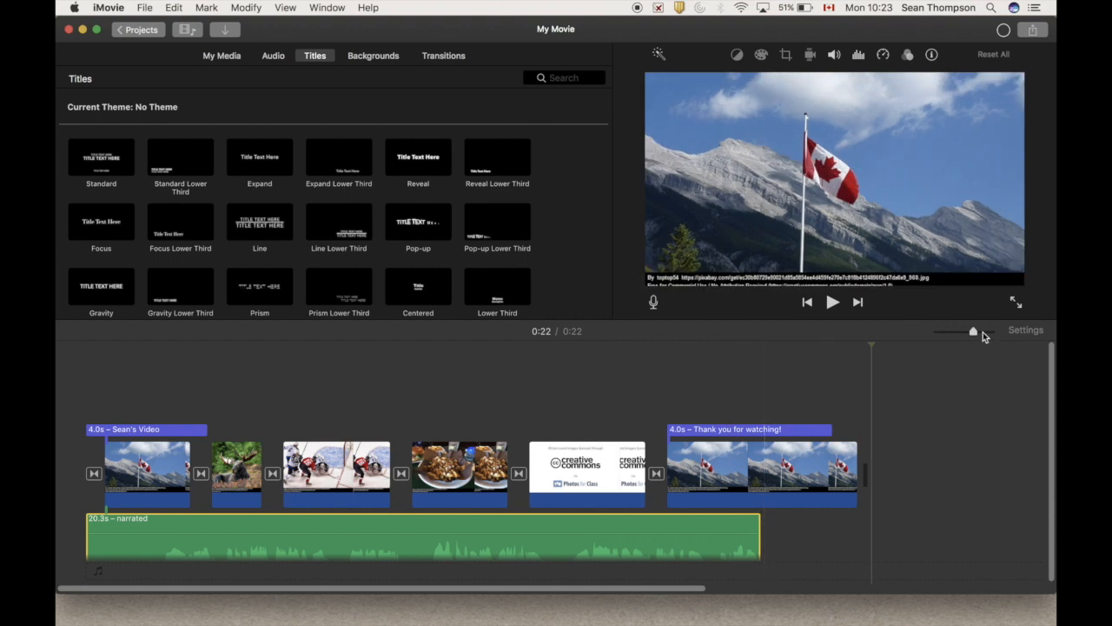
{"action": "left_click", "coordinate": [985, 332]}
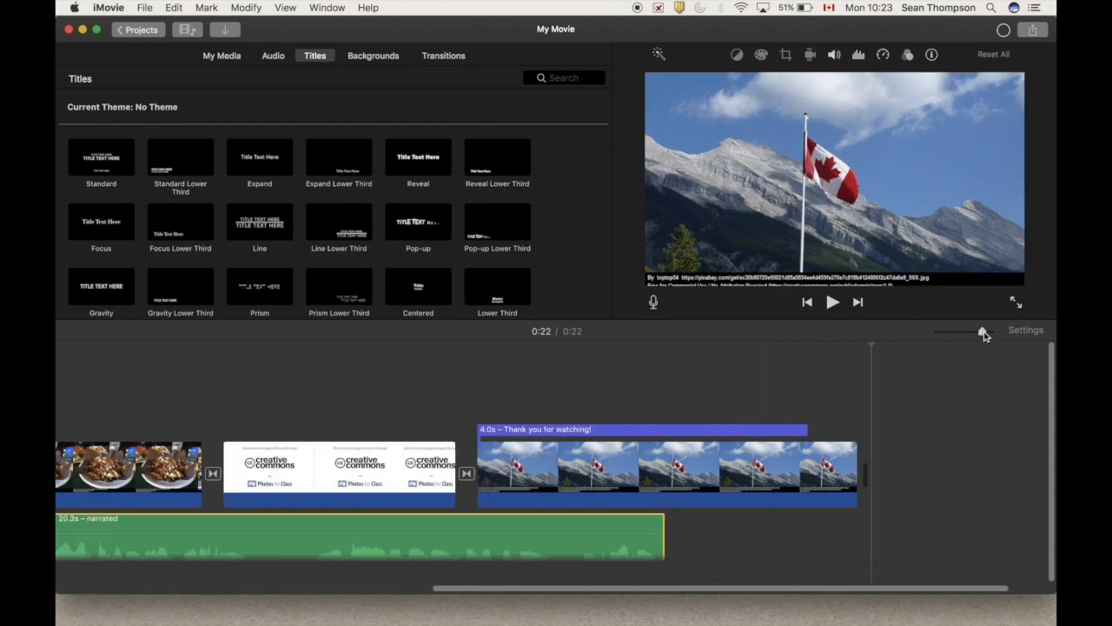
{"action": "scroll", "coordinate": [661, 378], "scroll_direction": "left", "scroll_amount": 10}
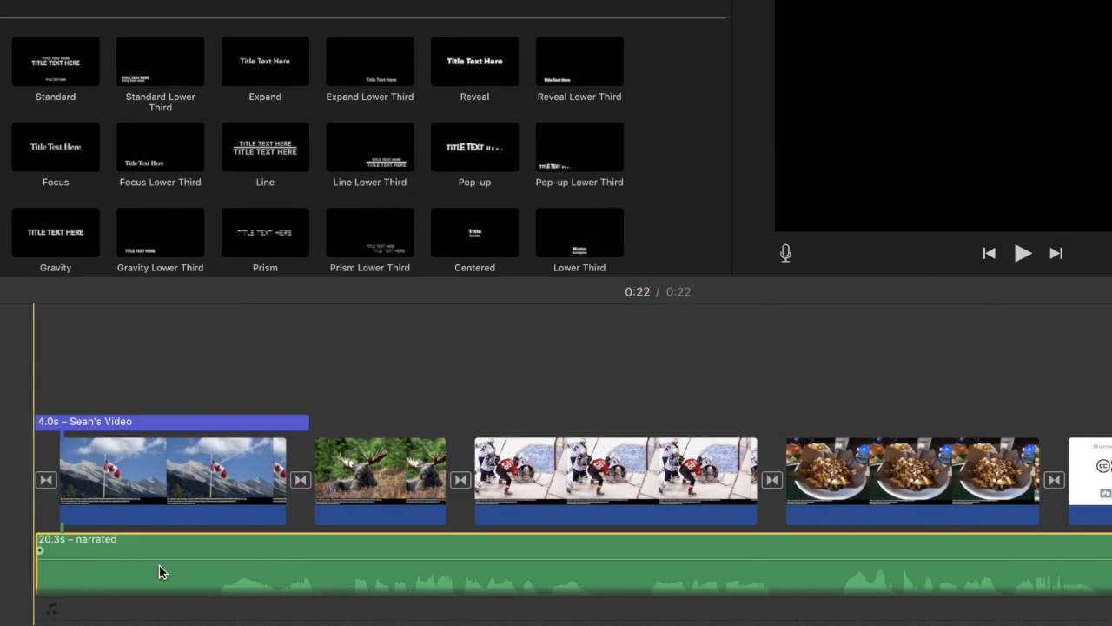
Trim the silent start off the narration, down to 17.9 s, and move it under the start of the first flag clip
{"action": "left_click_drag", "start_coordinate": [90, 581], "coordinate": [217, 578]}
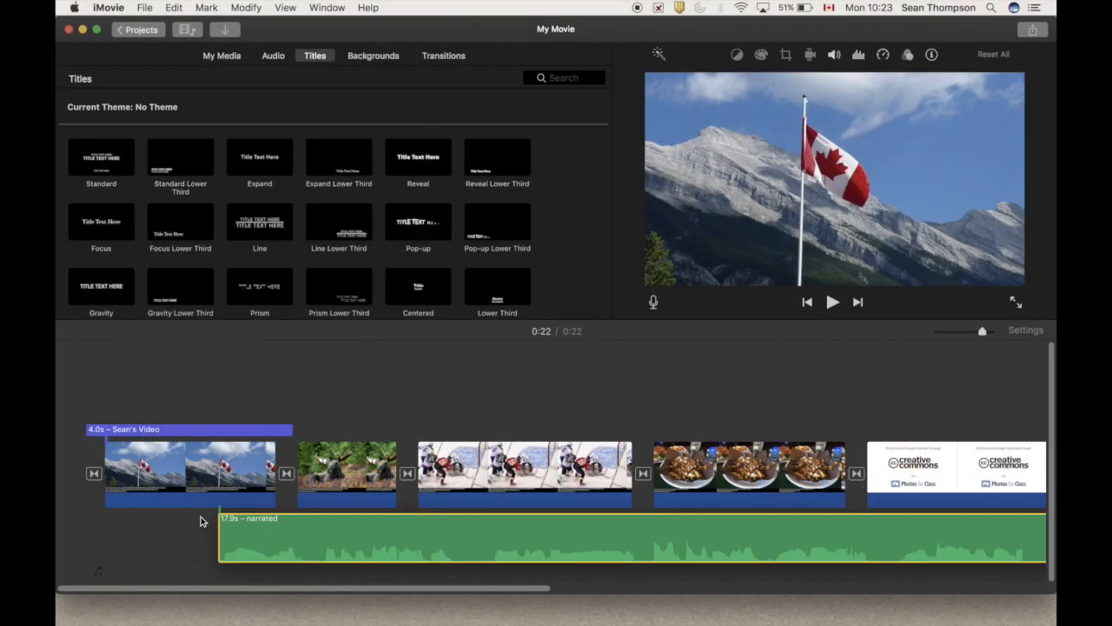
{"action": "left_click_drag", "start_coordinate": [274, 544], "coordinate": [155, 520]}
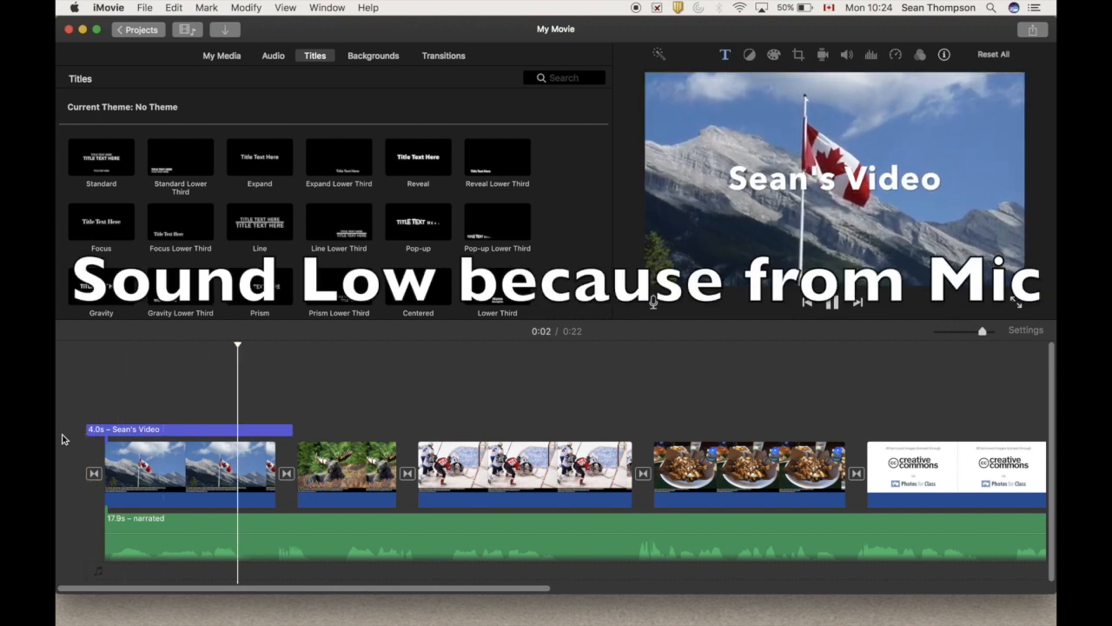
Split the narration at about 0:04, after the opening sentence, and trim the first part to 3.3 s
{"action": "key", "text": "space"}
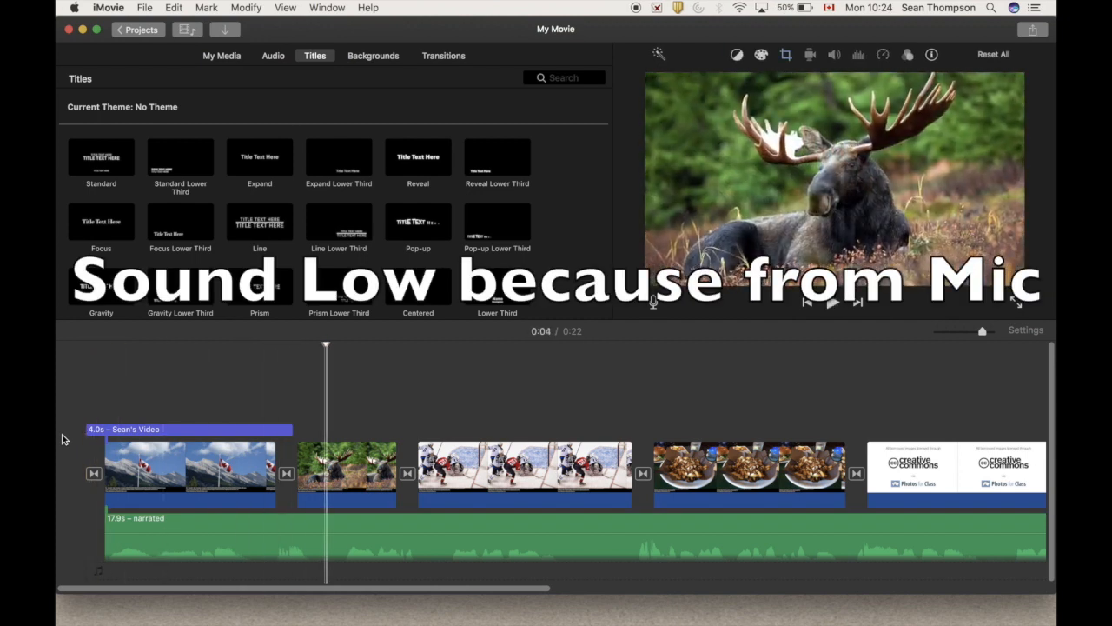
{"action": "left_click", "coordinate": [324, 542]}
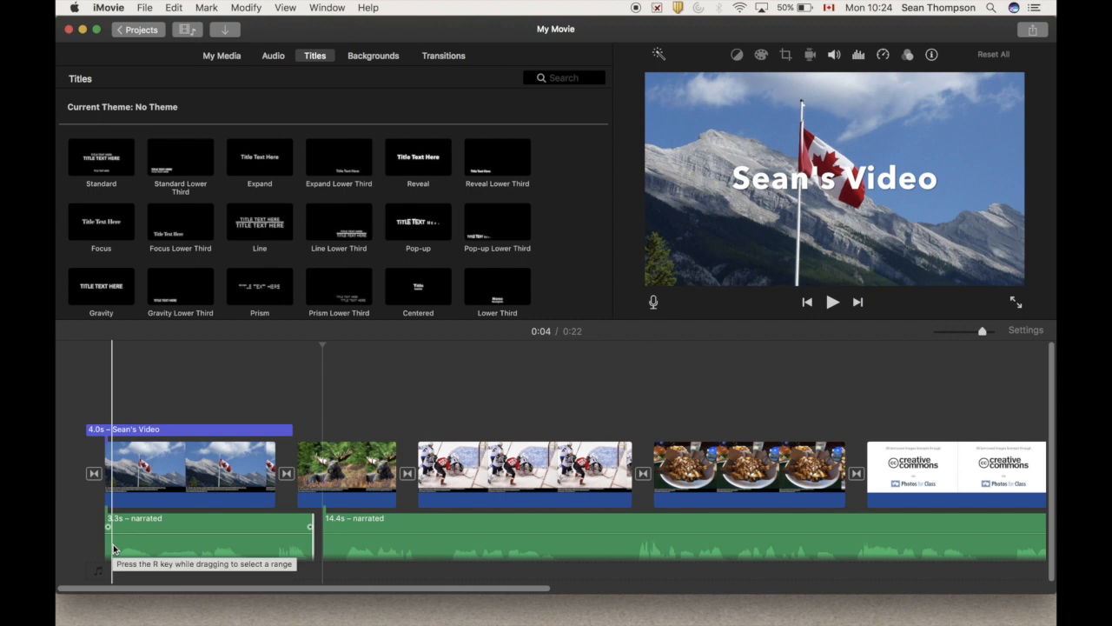
Lengthen the opening flag clip to match its narration, and trim the remaining narration to 14.2 s, aligned with the moose clip
{"action": "left_click_drag", "start_coordinate": [273, 470], "coordinate": [379, 472]}
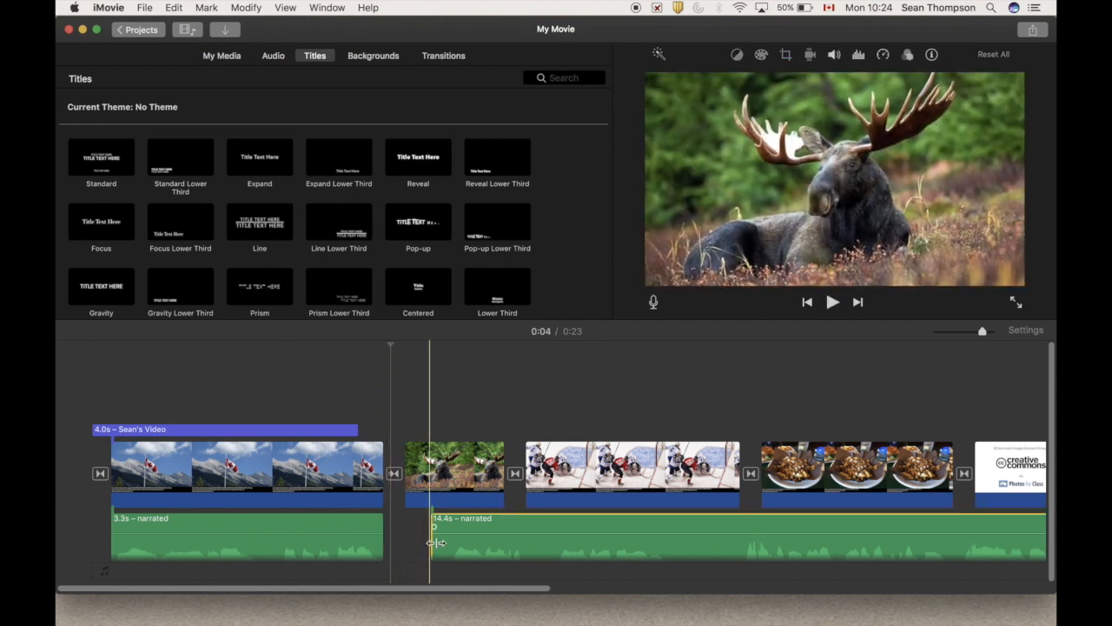
{"action": "left_click_drag", "start_coordinate": [432, 545], "coordinate": [455, 524]}
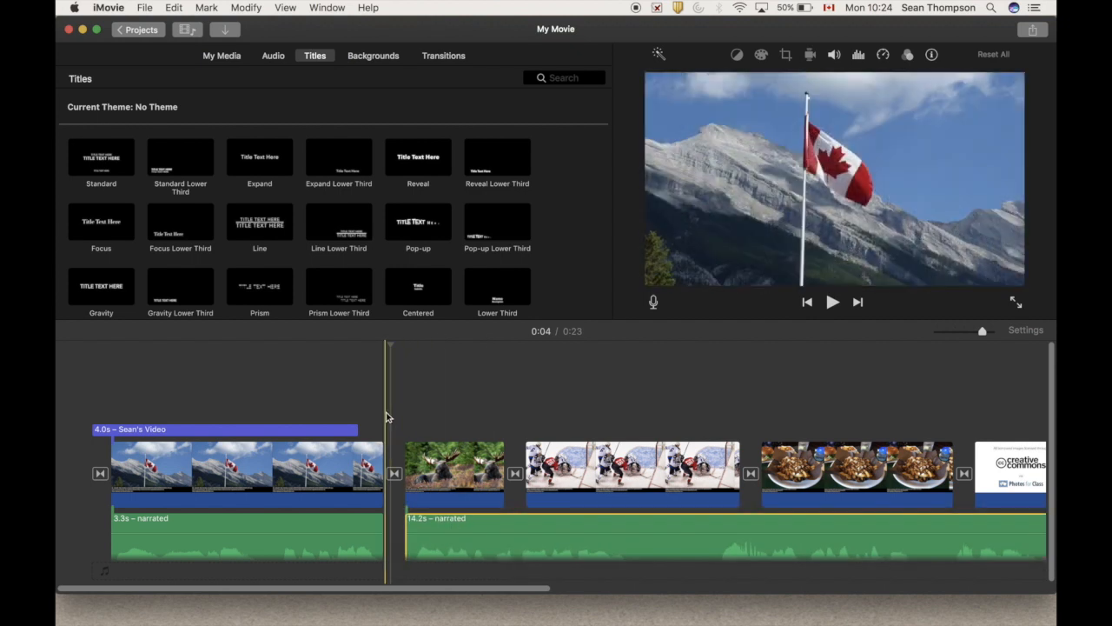
Play through the moose narration and split the audio at about 0:09, over the hockey clip
{"action": "key", "text": "space"}
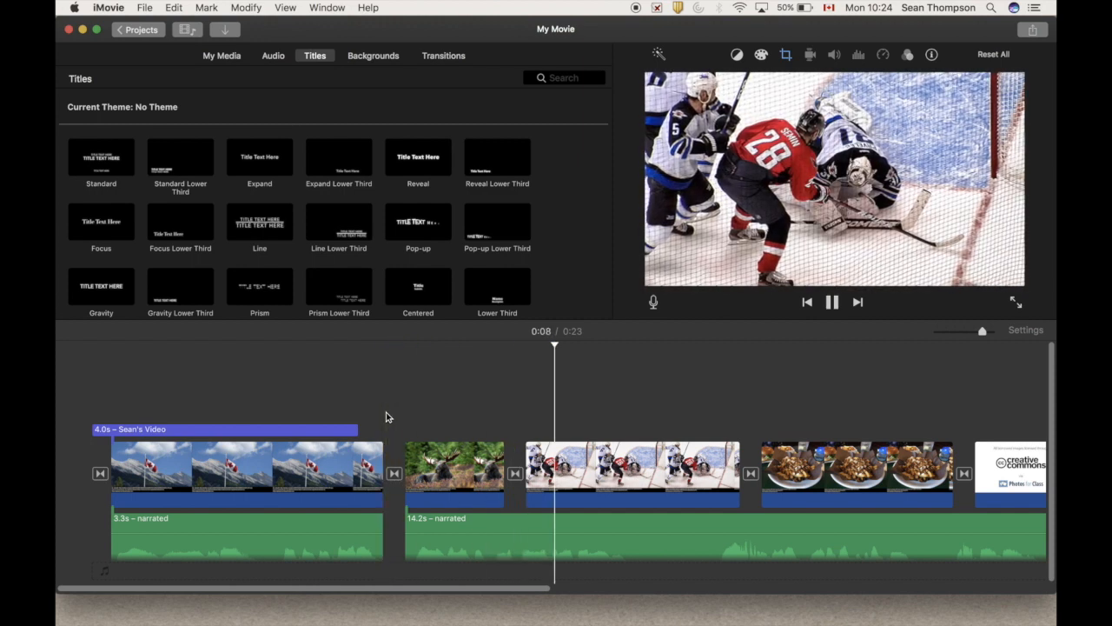
{"action": "key", "text": "space"}
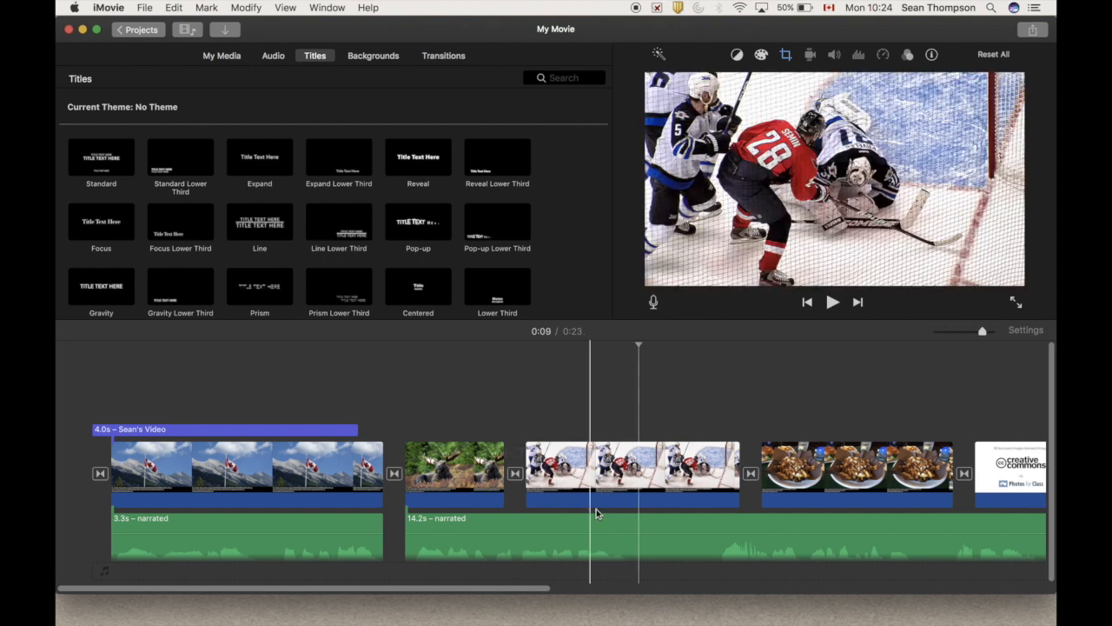
{"action": "left_click", "coordinate": [637, 522]}
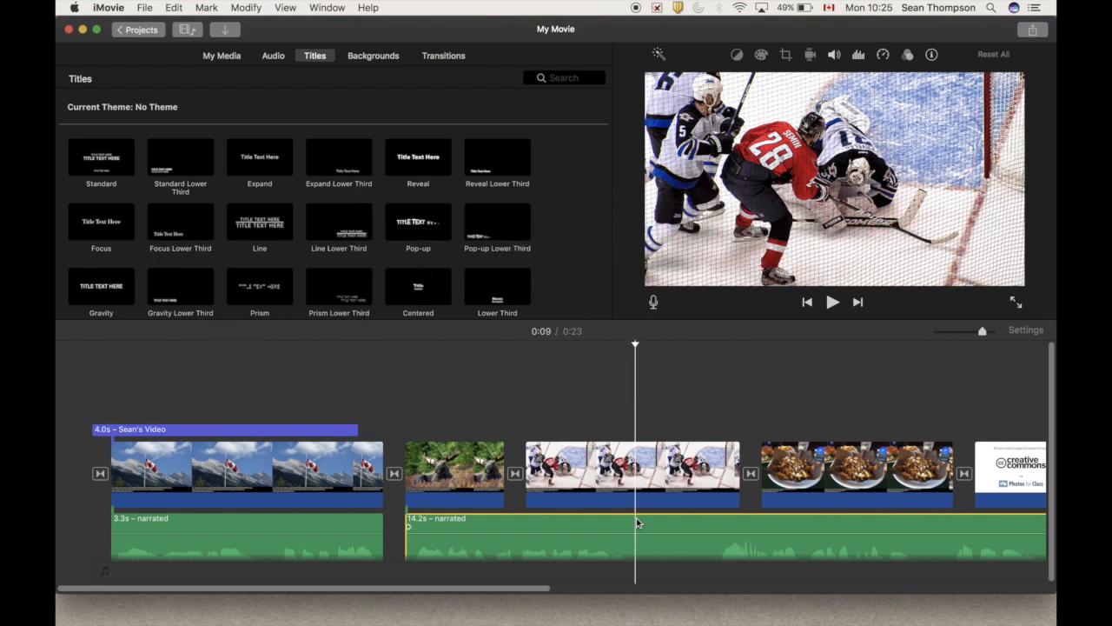
{"action": "key", "text": "super+b"}
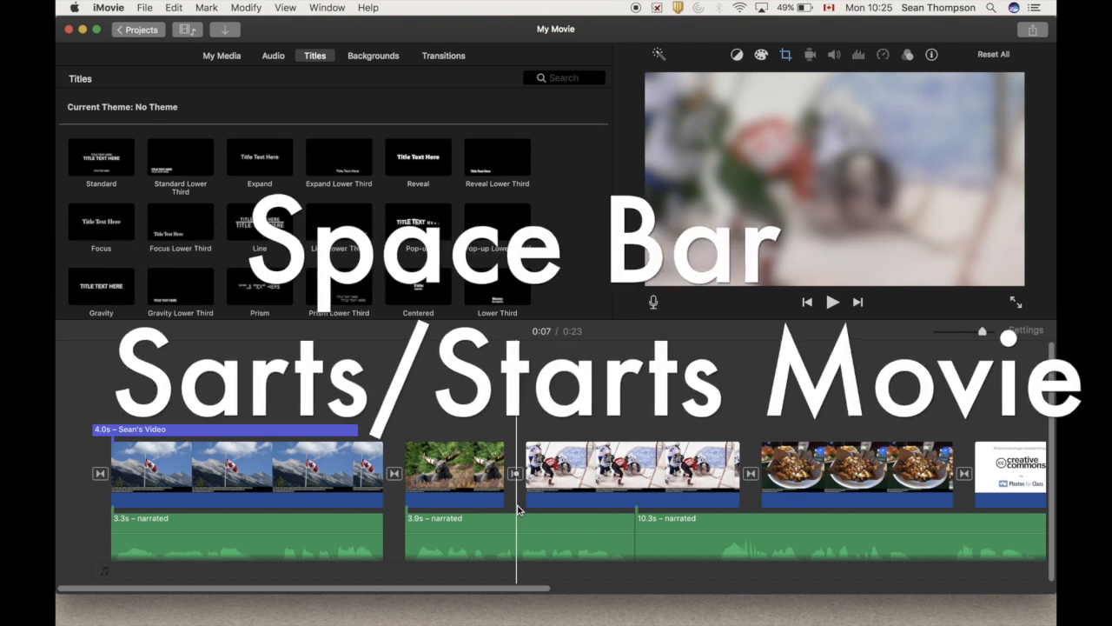
Trim the start of the moose narration to leave 2.4 s and move it back beneath the moose clip
{"action": "key", "text": "space"}
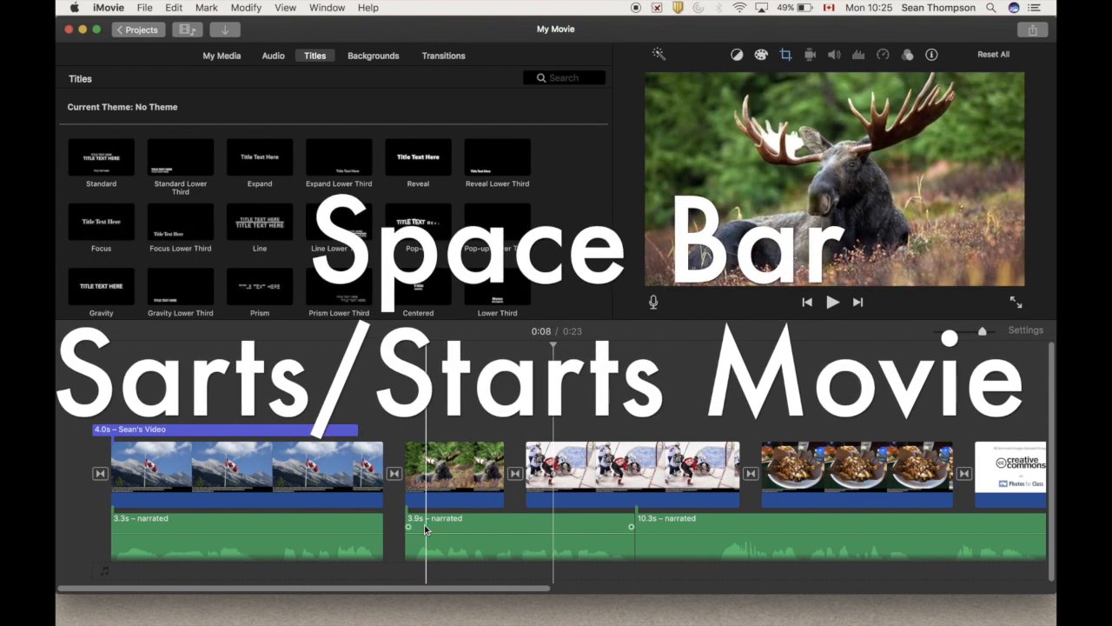
{"action": "left_click", "coordinate": [473, 548]}
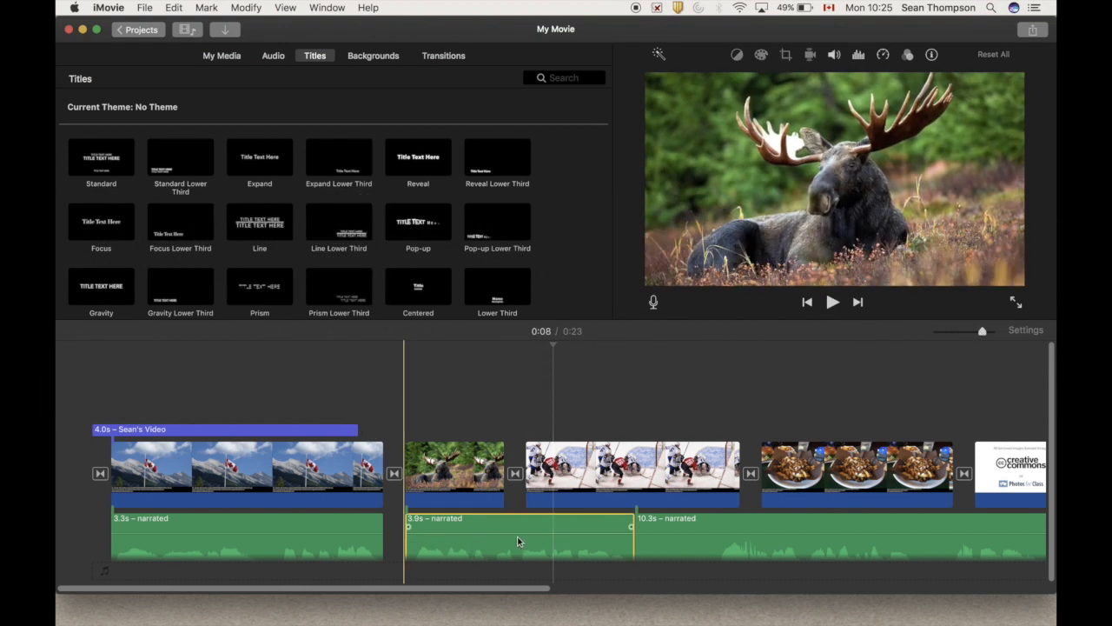
{"action": "left_click_drag", "start_coordinate": [408, 539], "coordinate": [511, 535]}
{"action": "key", "text": "space"}
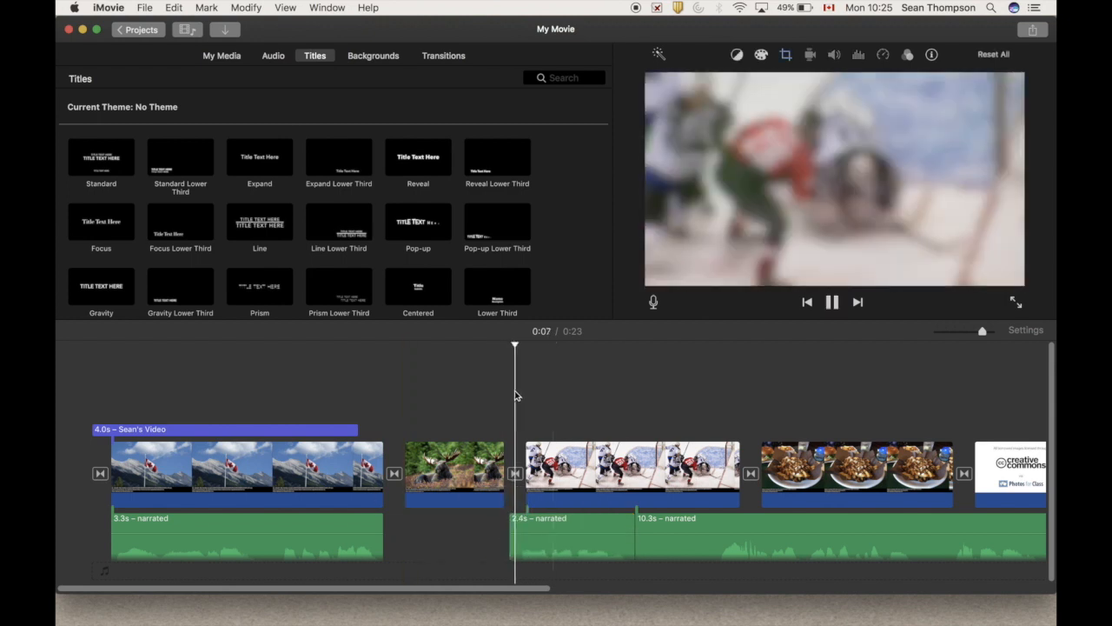
{"action": "key", "text": "space"}
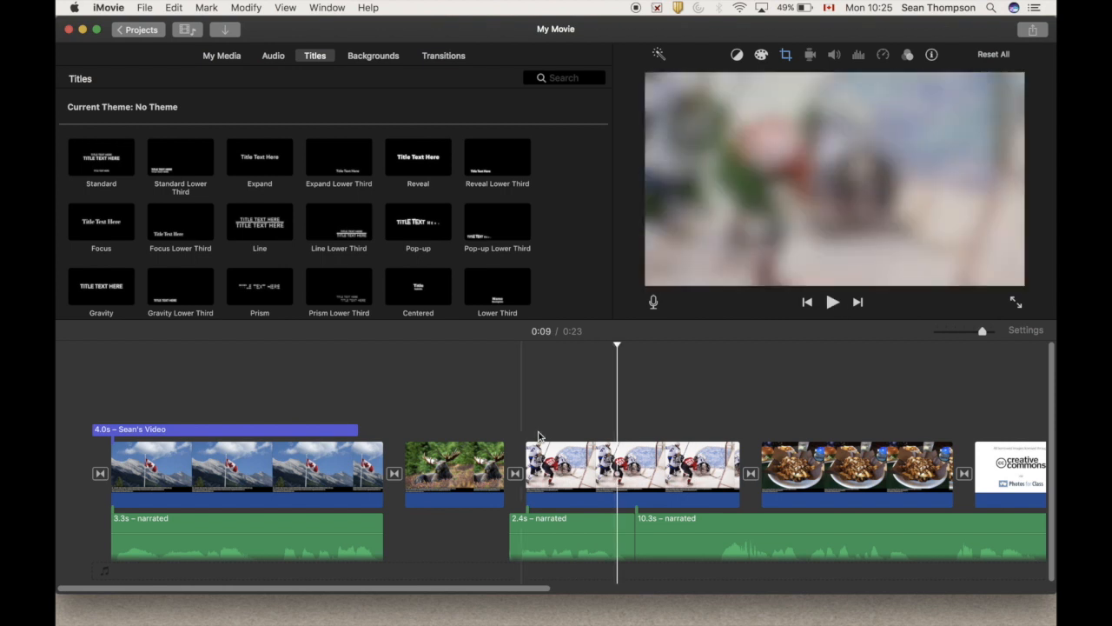
{"action": "left_click_drag", "start_coordinate": [601, 532], "coordinate": [508, 532]}
Trim the moose narration to 1.8 s, align it with the moose clip, and adjust that clip's length to match
{"action": "left_click_drag", "start_coordinate": [502, 475], "coordinate": [551, 475]}
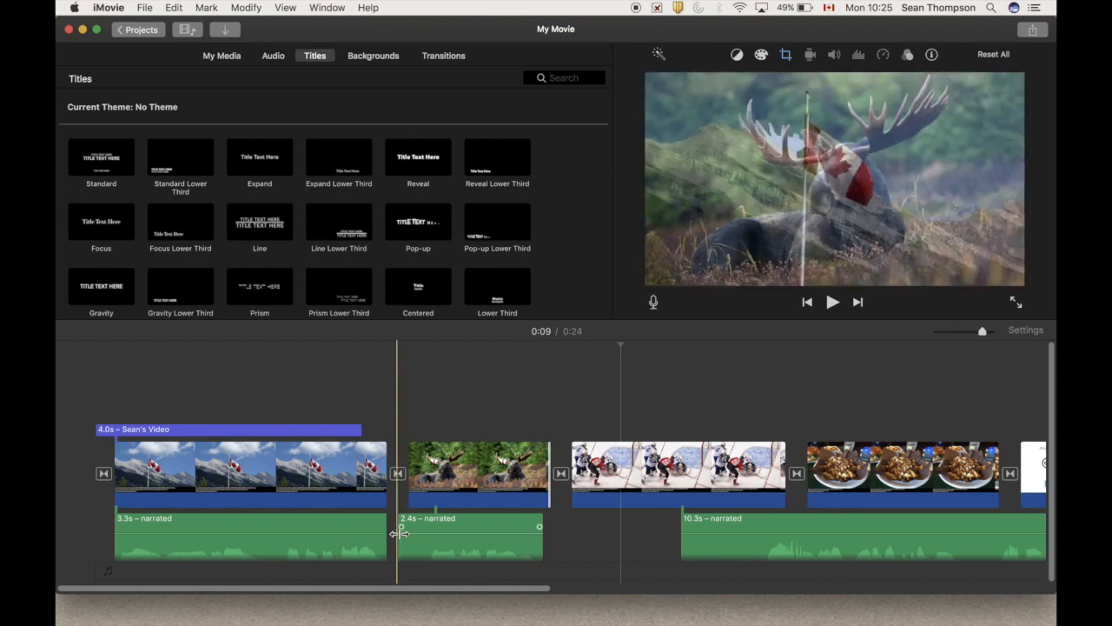
{"action": "left_click_drag", "start_coordinate": [398, 534], "coordinate": [448, 529]}
{"action": "left_click_drag", "start_coordinate": [549, 477], "coordinate": [532, 477]}
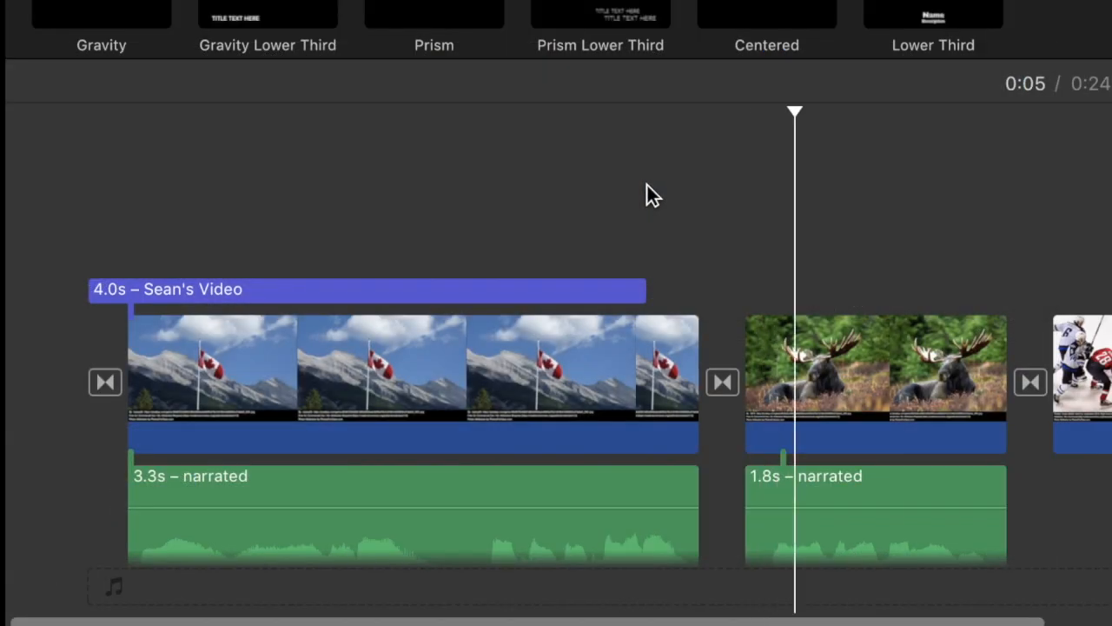
Trim the start of the remaining narration to leave 9.1 s and move it under the start of the hockey clip
{"action": "scroll", "coordinate": [360, 380], "scroll_direction": "right", "scroll_amount": 5}
{"action": "key", "text": "space"}
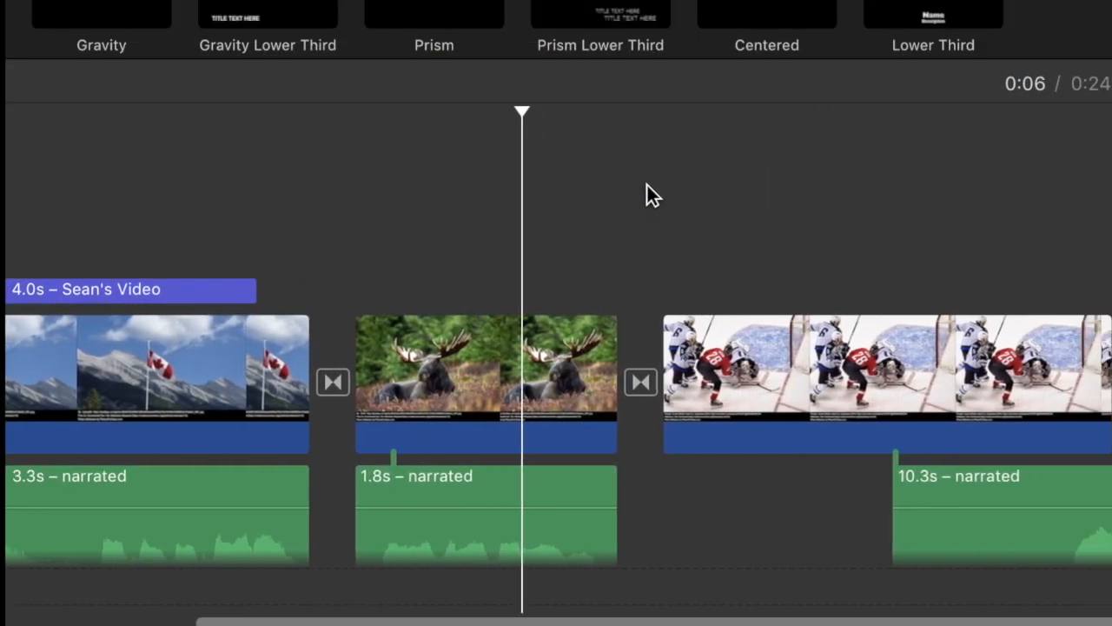
{"action": "left_click", "coordinate": [647, 186]}
{"action": "left_click_drag", "start_coordinate": [899, 529], "coordinate": [1068, 539]}
{"action": "left_click_drag", "start_coordinate": [1066, 467], "coordinate": [779, 477]}
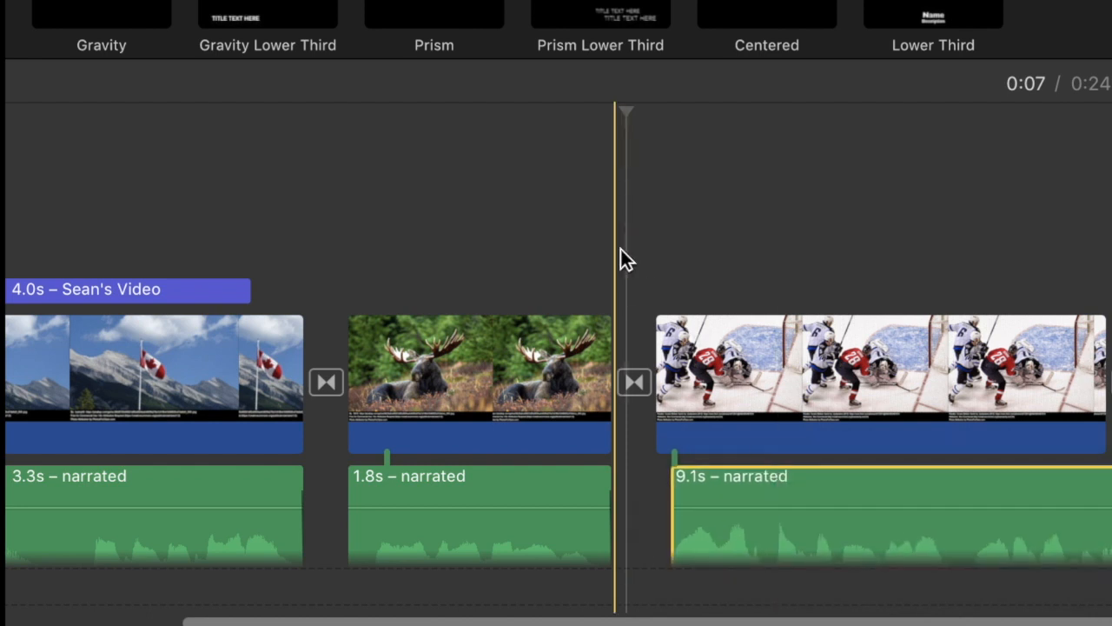
Play the hockey narration and split it over the poutine clip into 5.9 s and 3.2 s parts
{"action": "key", "text": "space"}
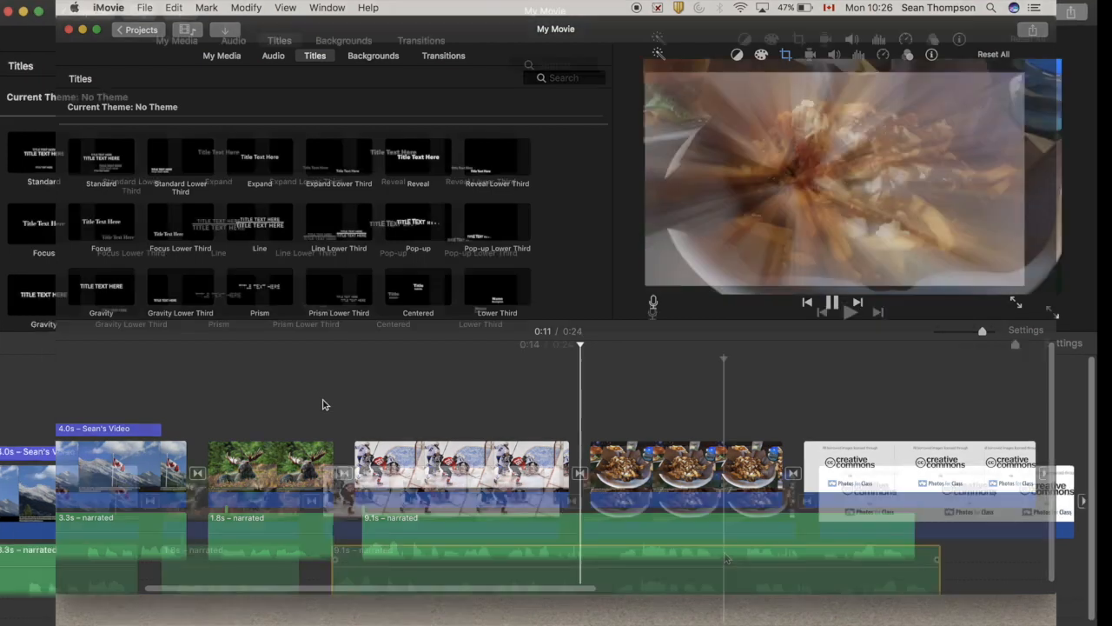
{"action": "left_click", "coordinate": [721, 525]}
{"action": "key", "text": "super+b"}
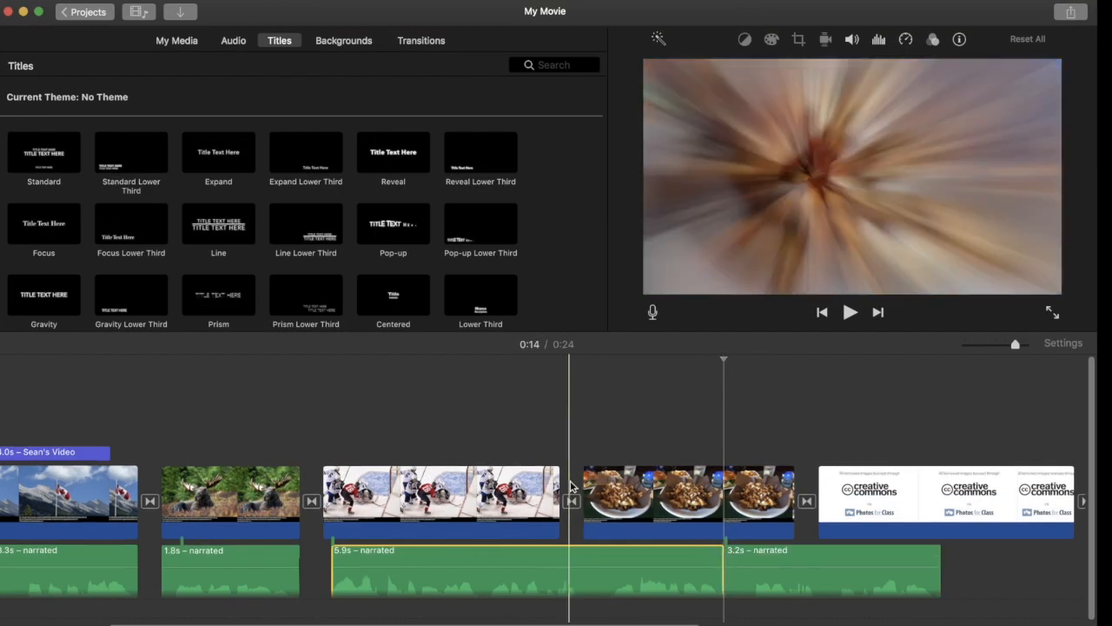
Cut the pause from the hockey narration, joining 3.6 s and 1.7 s parts, and fit the hockey clip's length to them
{"action": "left_click_drag", "start_coordinate": [560, 492], "coordinate": [814, 492]}
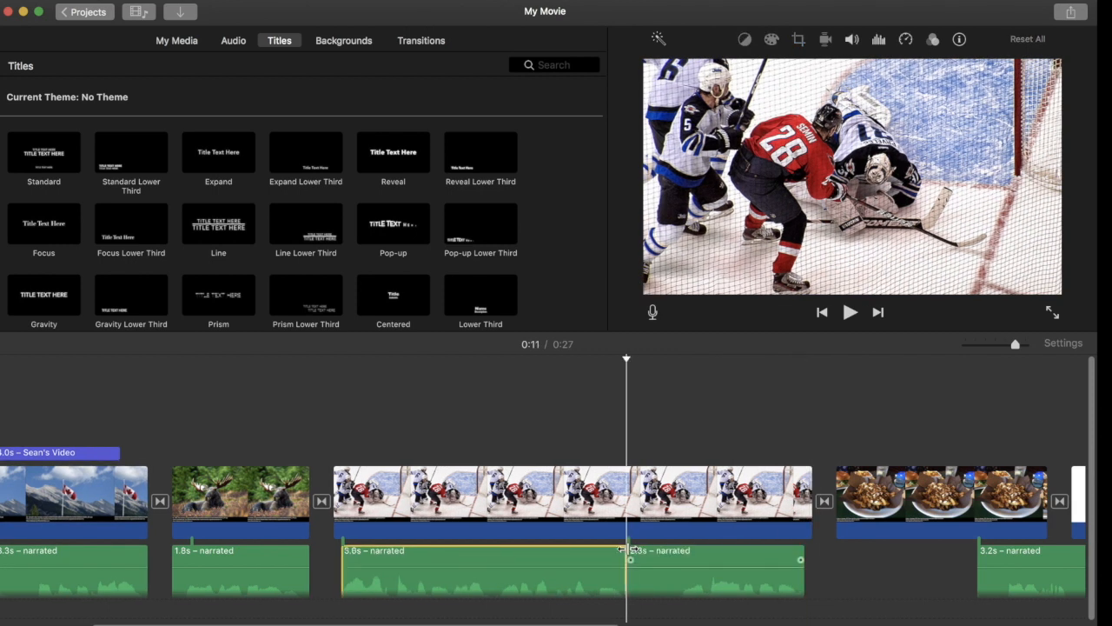
{"action": "left_click_drag", "start_coordinate": [632, 550], "coordinate": [690, 556]}
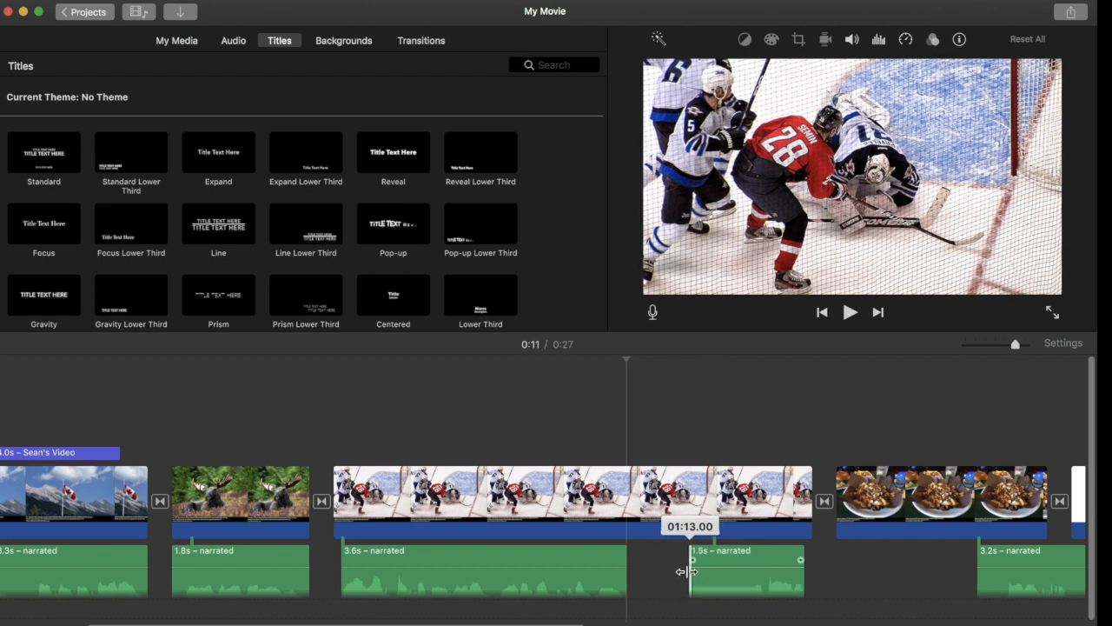
{"action": "left_click_drag", "start_coordinate": [669, 570], "coordinate": [667, 558]}
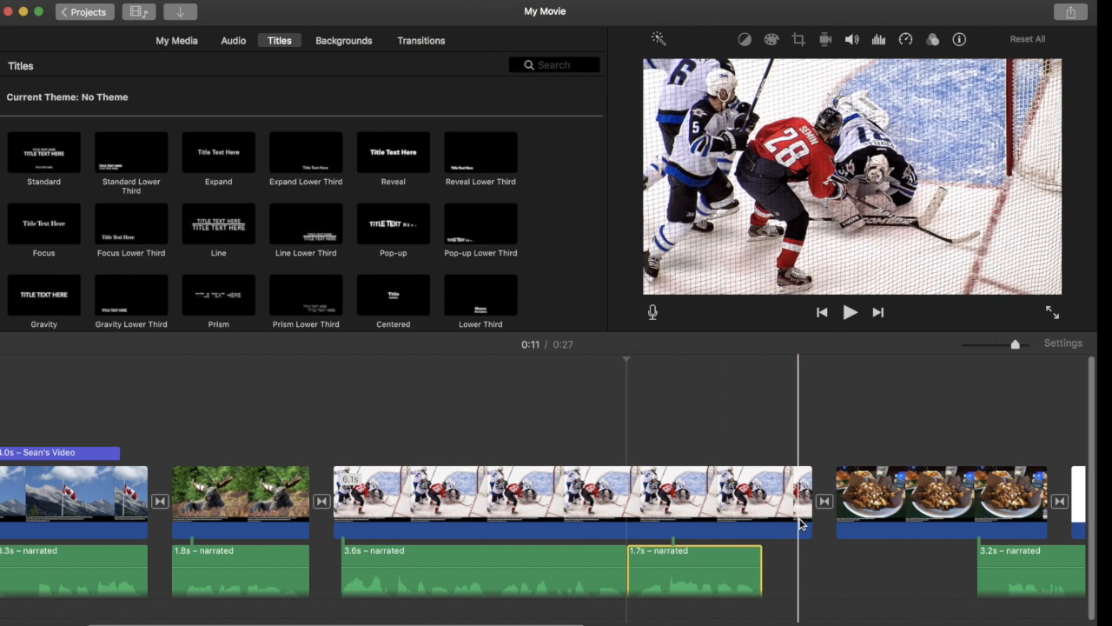
{"action": "left_click_drag", "start_coordinate": [808, 520], "coordinate": [771, 519]}
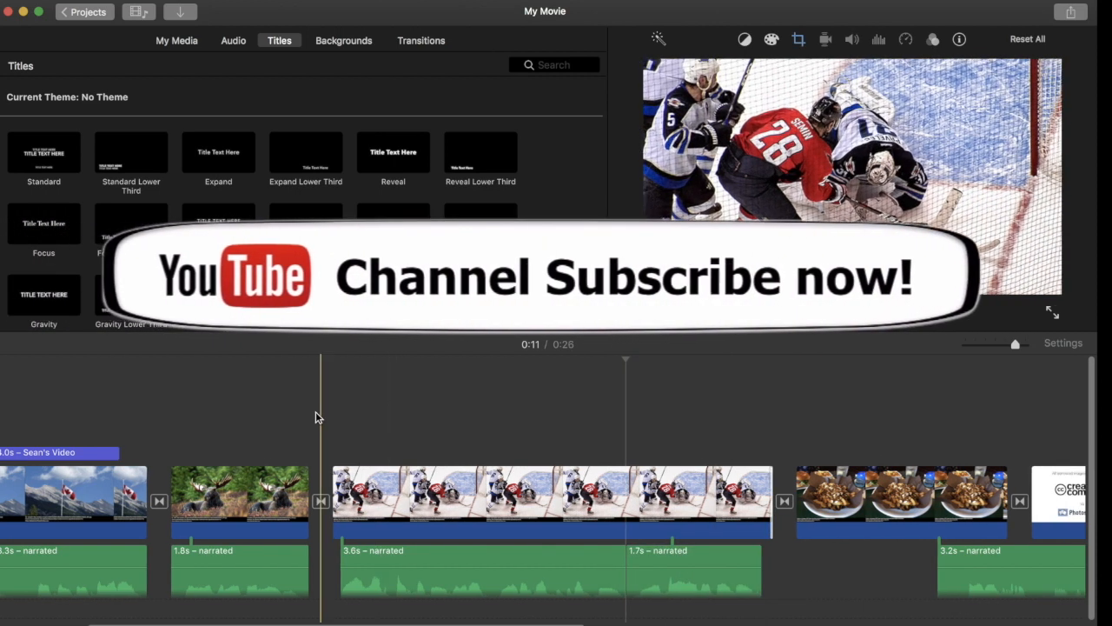
Play back the hockey section, and trim the last narration part to 2.9 s beneath the poutine clip
{"action": "left_click", "coordinate": [315, 412]}
{"action": "key", "text": "space"}
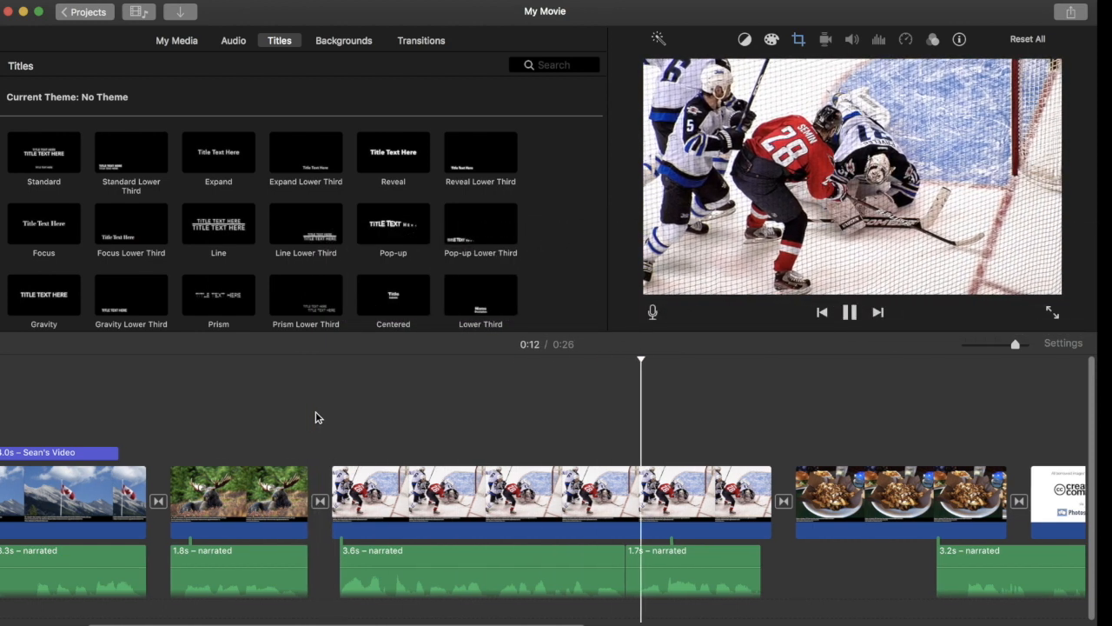
{"action": "scroll", "coordinate": [315, 411], "scroll_direction": "right", "scroll_amount": 3}
{"action": "scroll", "coordinate": [316, 411], "scroll_direction": "right", "scroll_amount": 4}
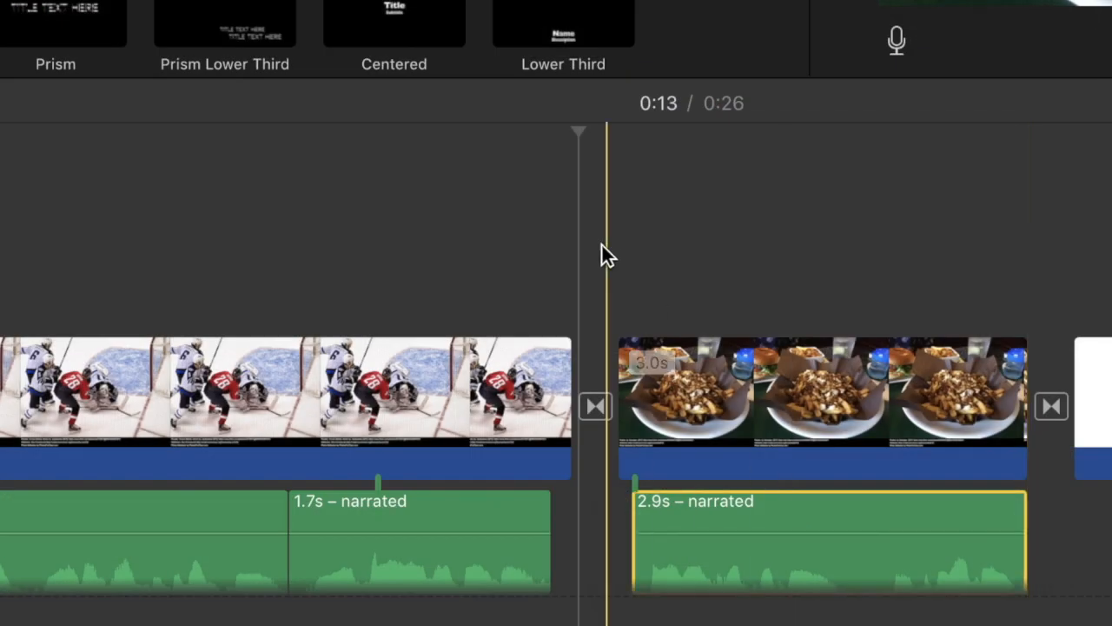
Split the poutine narration at about 0:16 and move its second part under the "Thank you for watching!" flag clip
{"action": "left_click", "coordinate": [533, 254]}
{"action": "key", "text": "space"}
{"action": "scroll", "coordinate": [534, 253], "scroll_direction": "right", "scroll_amount": 6}
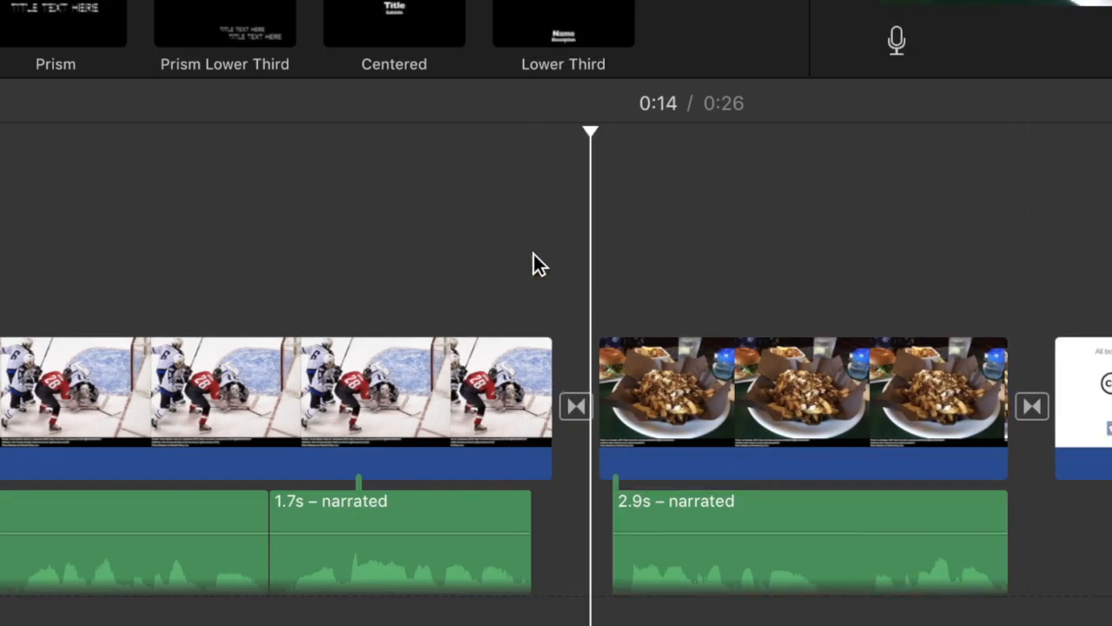
{"action": "key", "text": "space"}
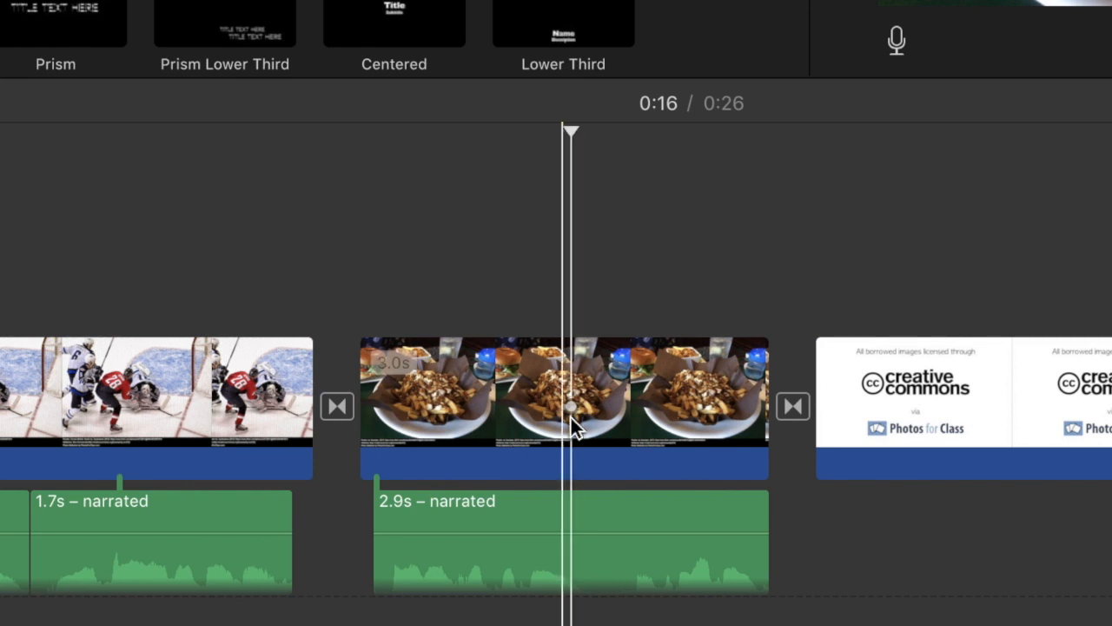
{"action": "left_click", "coordinate": [600, 504]}
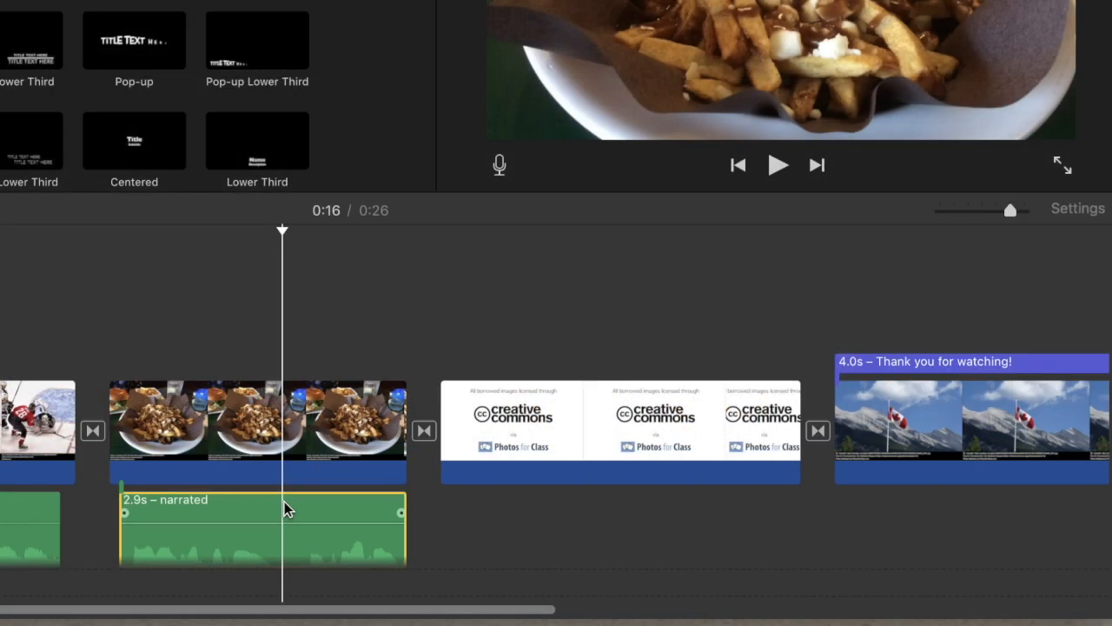
{"action": "key", "text": "super+b"}
{"action": "left_click_drag", "start_coordinate": [330, 509], "coordinate": [911, 484]}
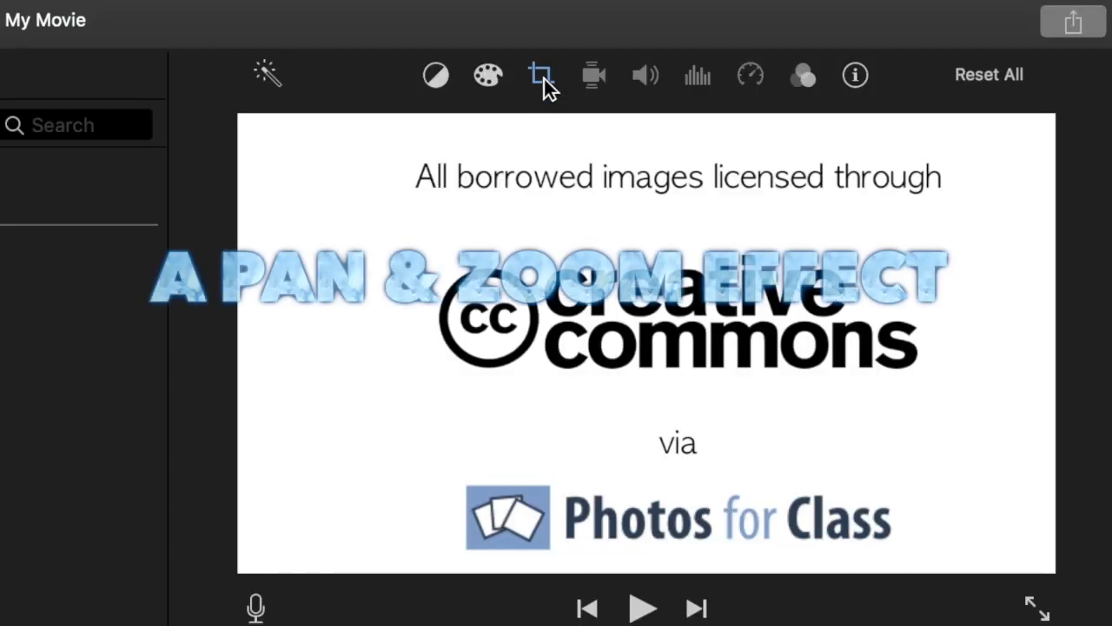
Change the Creative Commons credit image's cropping style from Ken Burns to Crop to Fill
{"action": "left_click", "coordinate": [543, 78]}
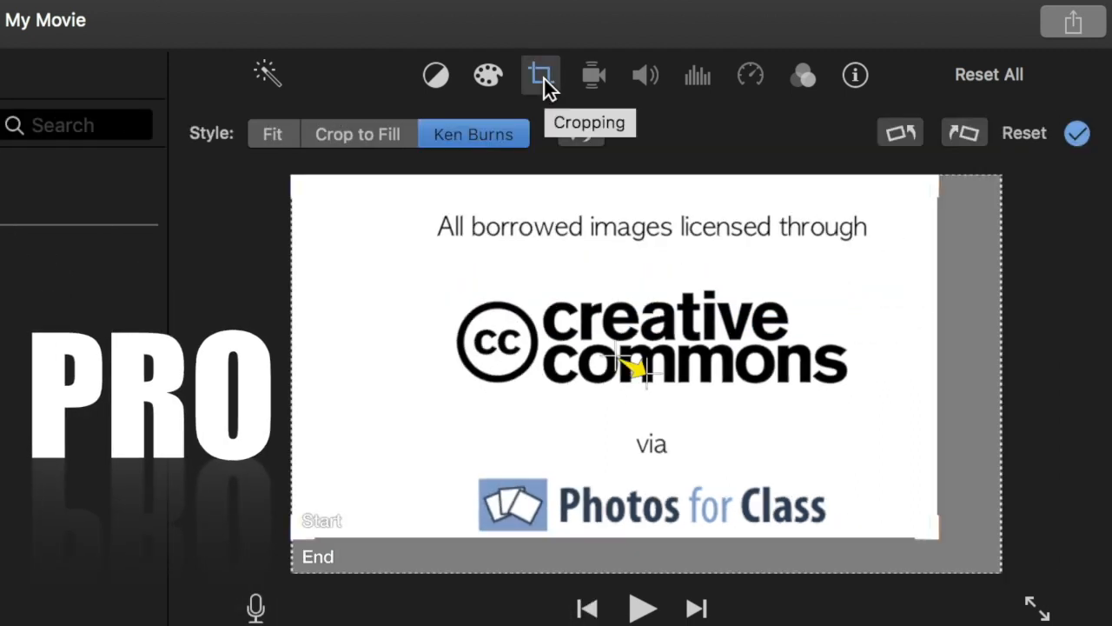
{"action": "left_click", "coordinate": [325, 136]}
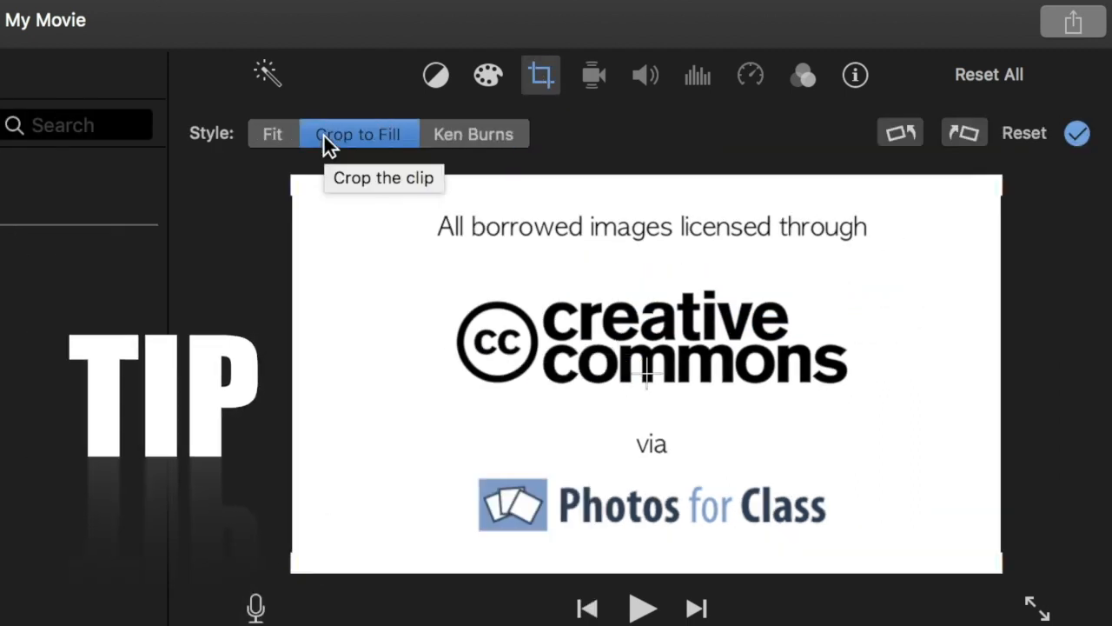
Shorten the Creative Commons credit clip and the poutine clip, ending the poutine just past its 1.6 s narration, and play back the ending
{"action": "left_click", "coordinate": [605, 432]}
{"action": "left_click_drag", "start_coordinate": [884, 528], "coordinate": [712, 527]}
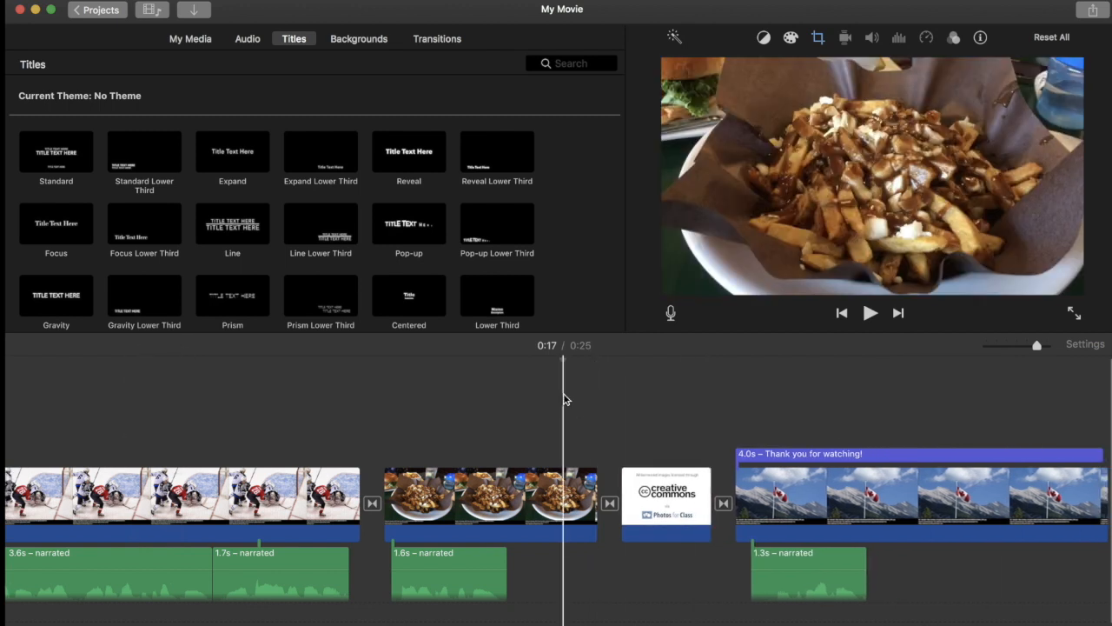
{"action": "left_click_drag", "start_coordinate": [597, 495], "coordinate": [525, 487]}
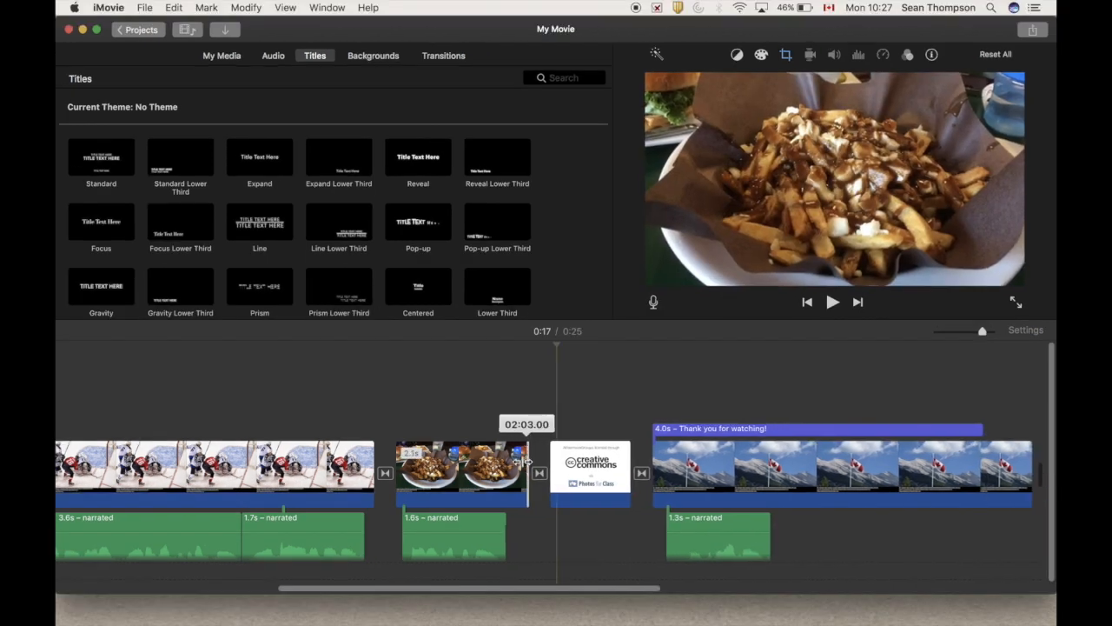
{"action": "key", "text": "space"}
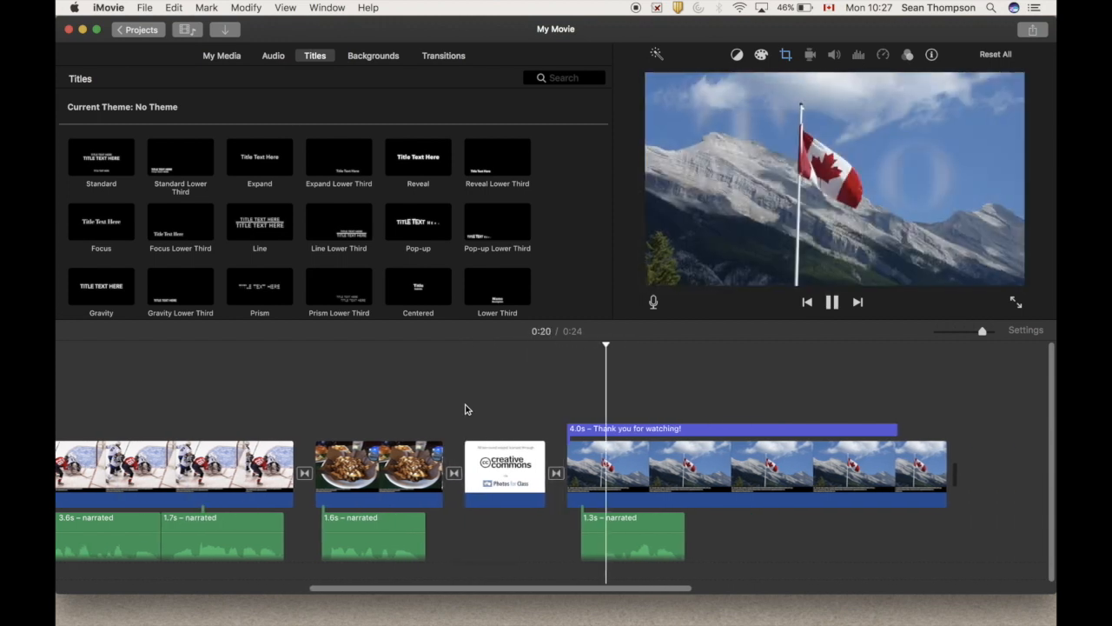
{"action": "key", "text": "space"}
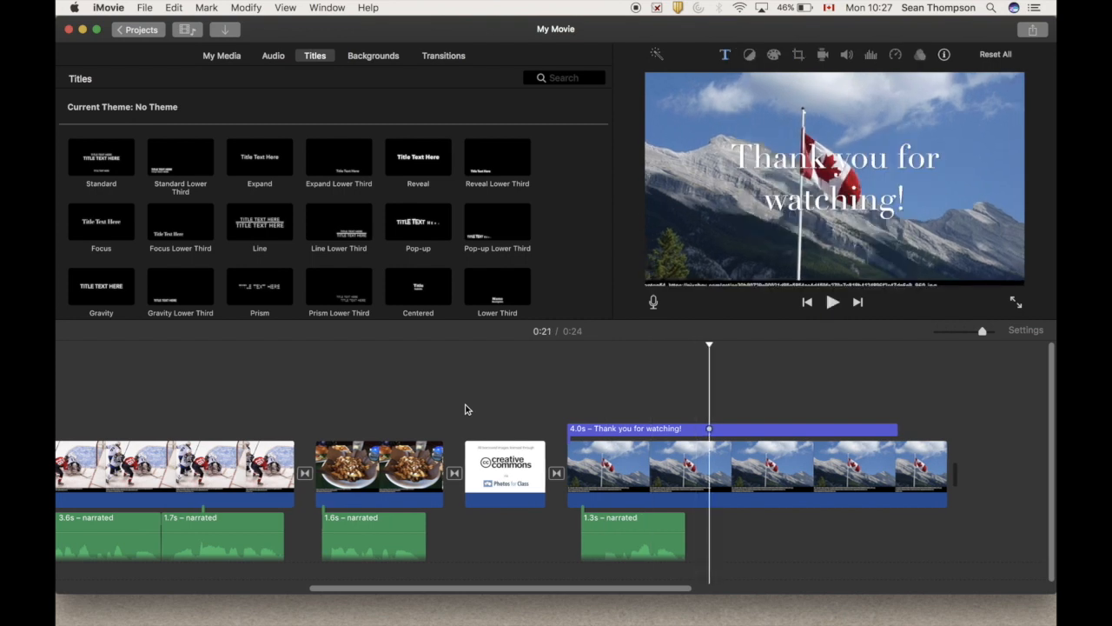
Trim the flag clip's end to just past its 1.3 s narration, and shorten the "Thank you for watching!" title to 1.6 s
{"action": "scroll", "coordinate": [465, 409], "scroll_direction": "left", "scroll_amount": 5}
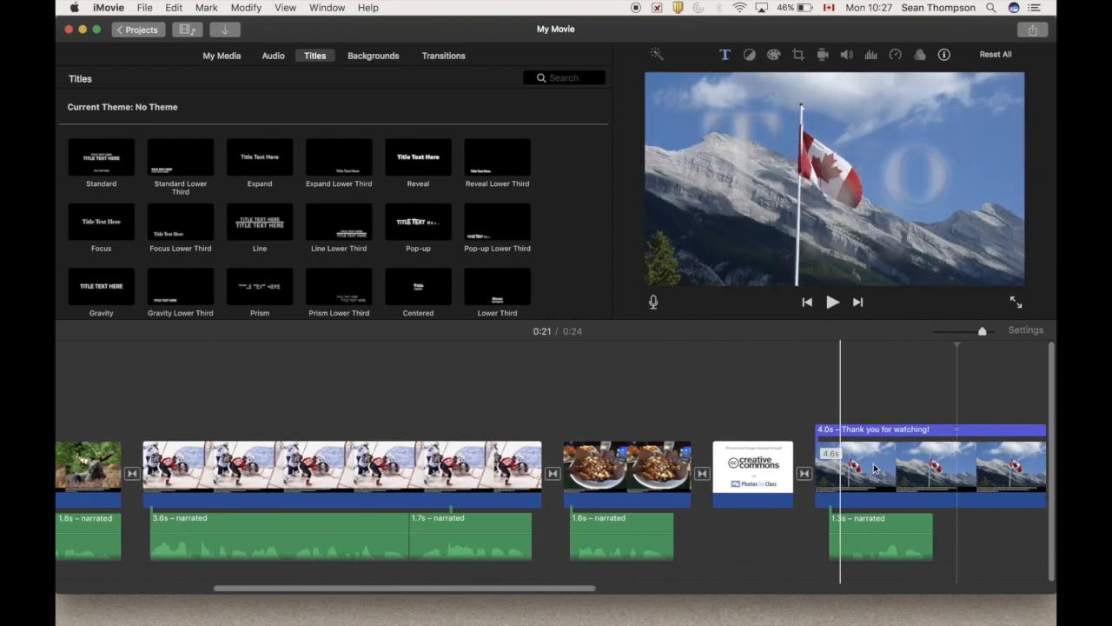
{"action": "scroll", "coordinate": [874, 469], "scroll_direction": "right", "scroll_amount": 6}
{"action": "left_click_drag", "start_coordinate": [860, 470], "coordinate": [624, 492]}
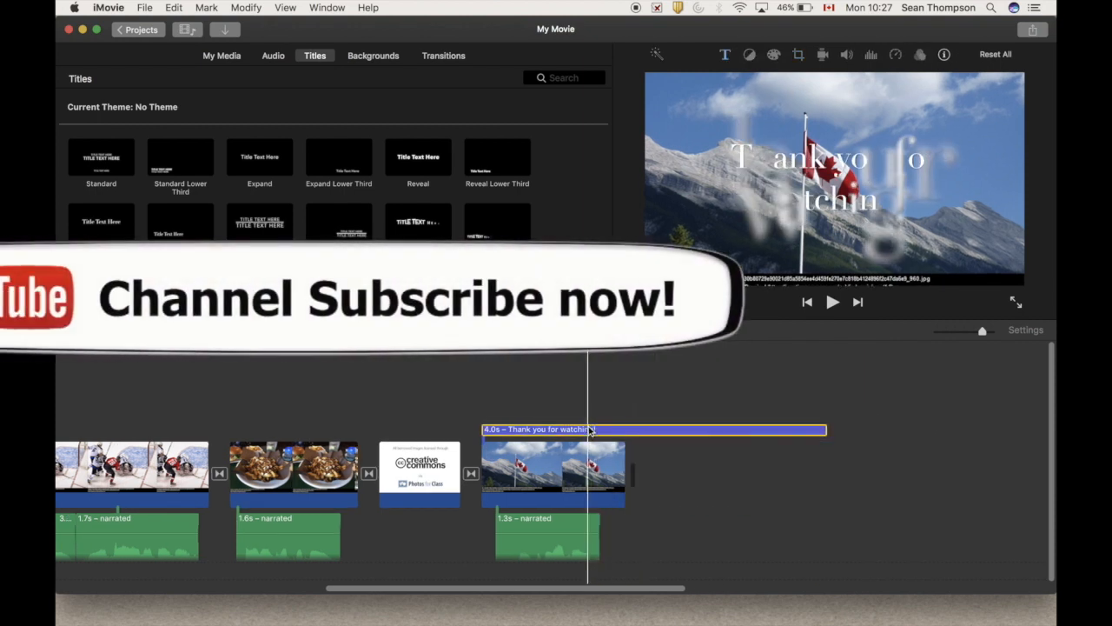
{"action": "left_click_drag", "start_coordinate": [822, 429], "coordinate": [615, 433]}
{"action": "left_click_drag", "start_coordinate": [613, 433], "coordinate": [612, 432]}
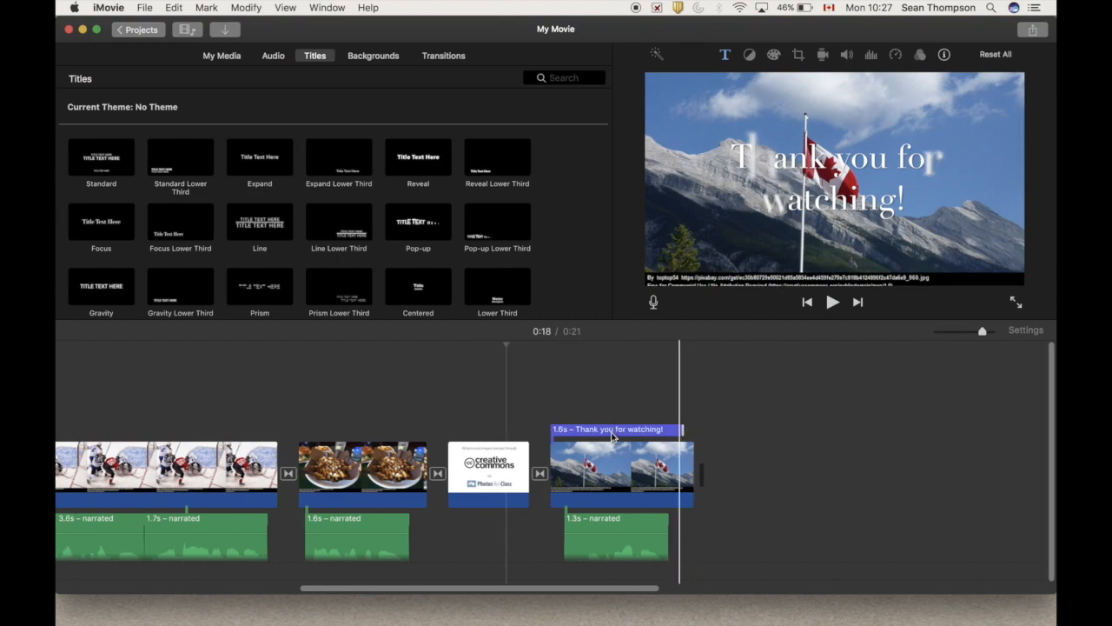